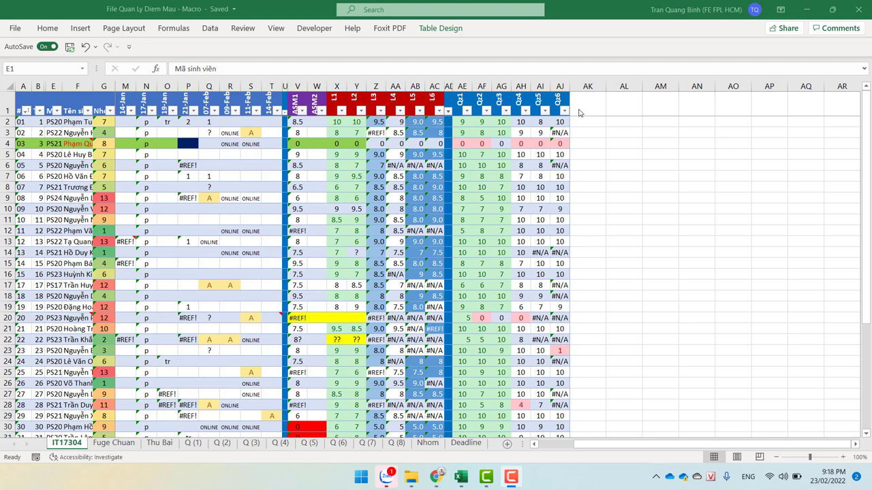
# On IT17304, inspect cell X2, the ?? entries in row 22, and formulas in AA6, AC6, Z6
pyautogui.click(337, 123)
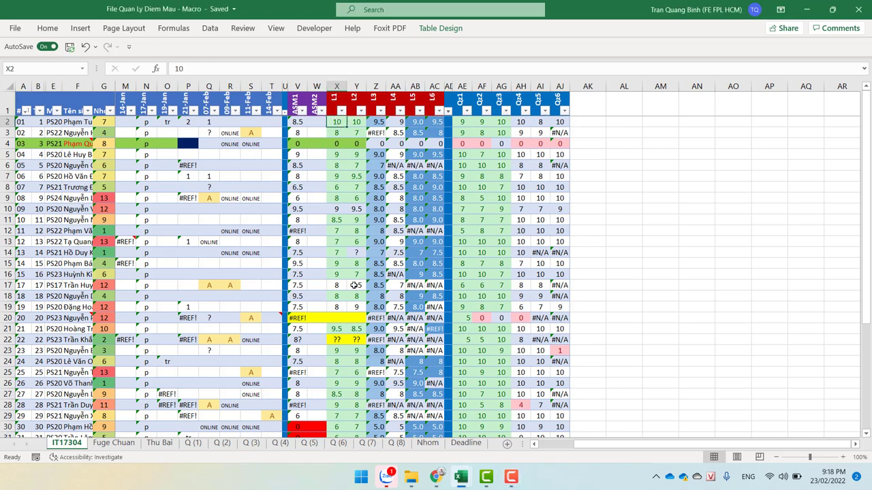
pyautogui.click(335, 339)
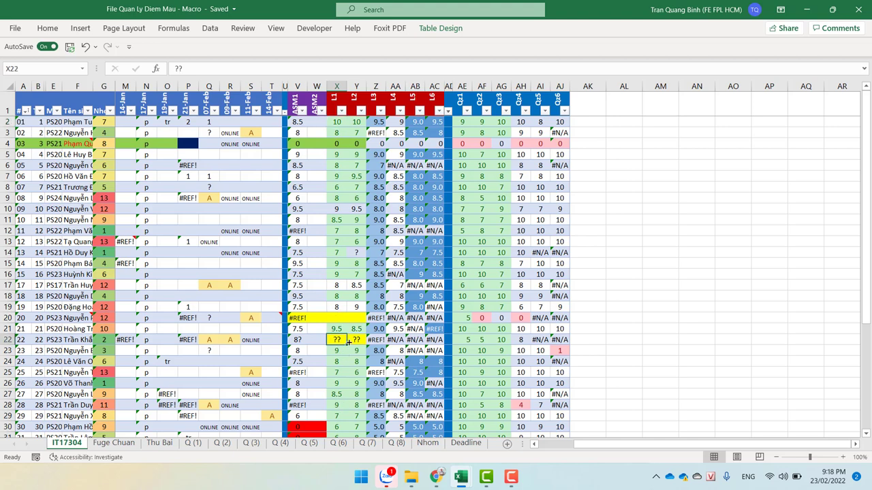
pyautogui.click(355, 340)
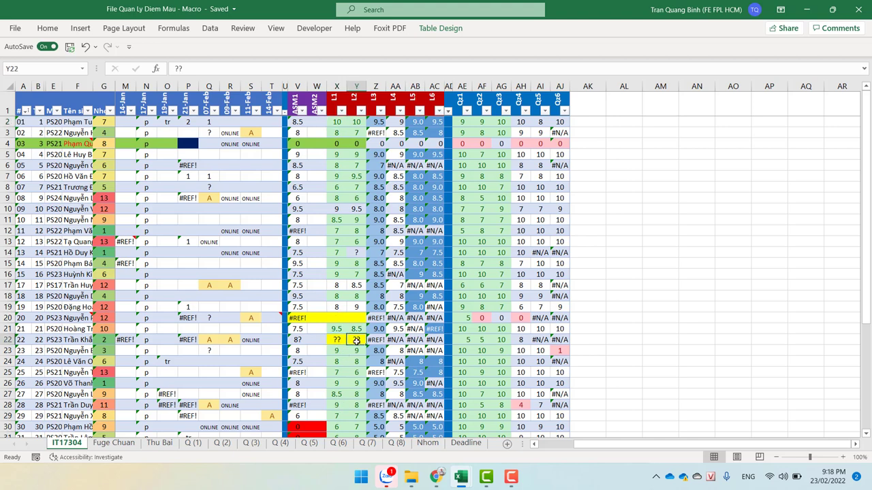
pyautogui.click(401, 168)
pyautogui.click(417, 166)
pyautogui.click(436, 165)
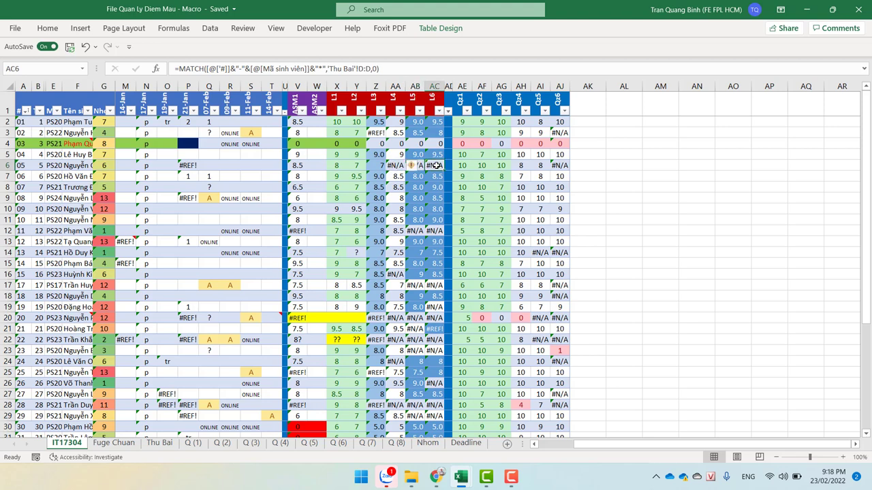
pyautogui.click(376, 166)
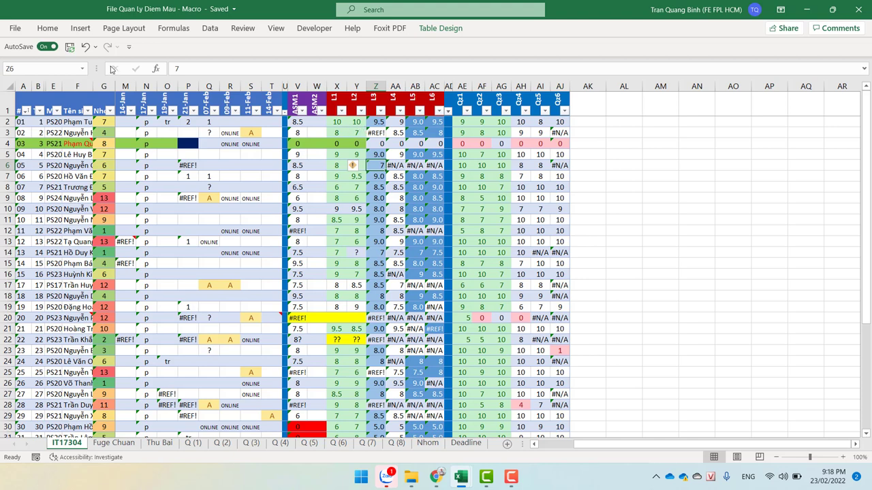
# Review the Mã sinh viên, ASM1 and L1–L3 column headers, then go to the Fuge Chuan sheet
pyautogui.click(56, 100)
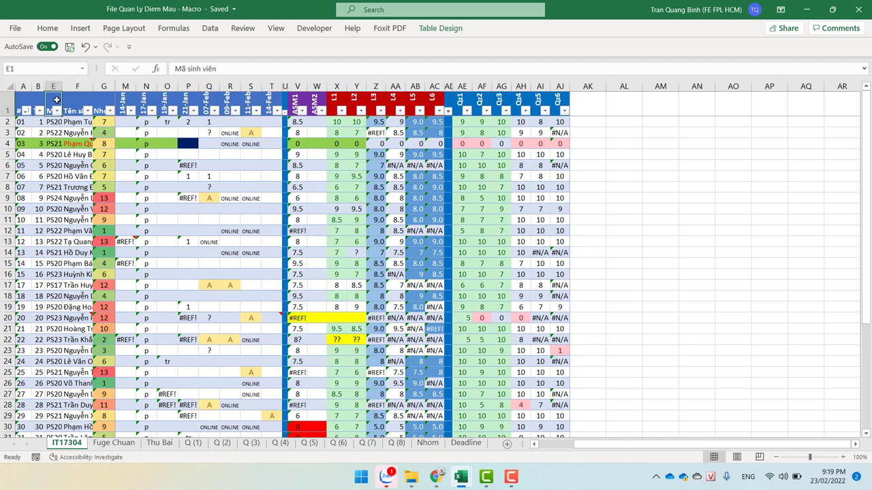
pyautogui.click(298, 100)
pyautogui.click(314, 101)
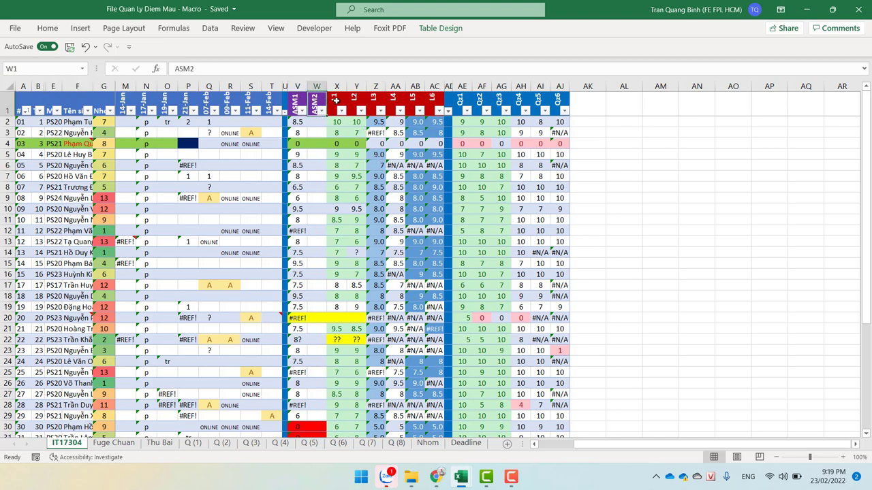
pyautogui.click(336, 101)
pyautogui.click(351, 101)
pyautogui.click(371, 101)
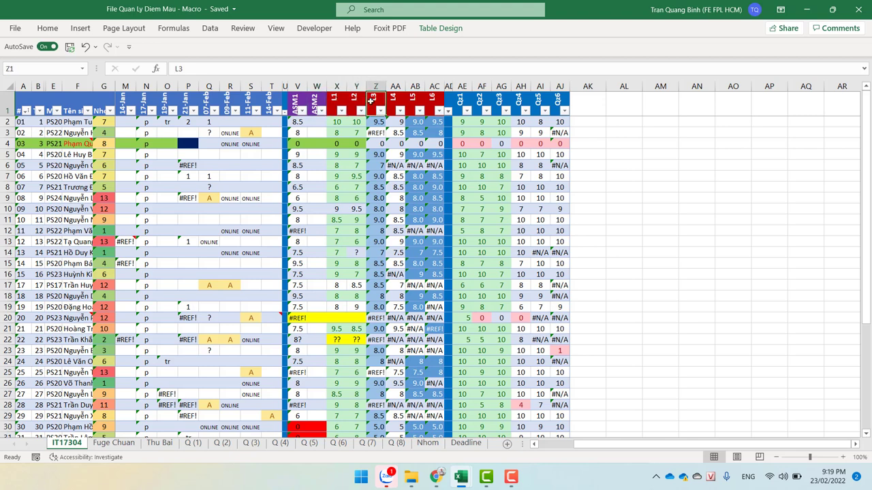
pyautogui.click(119, 443)
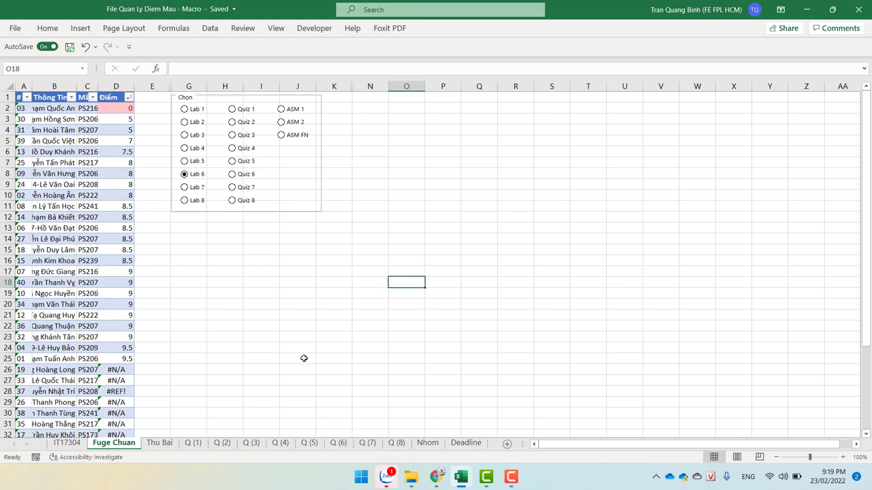
pyautogui.click(86, 97)
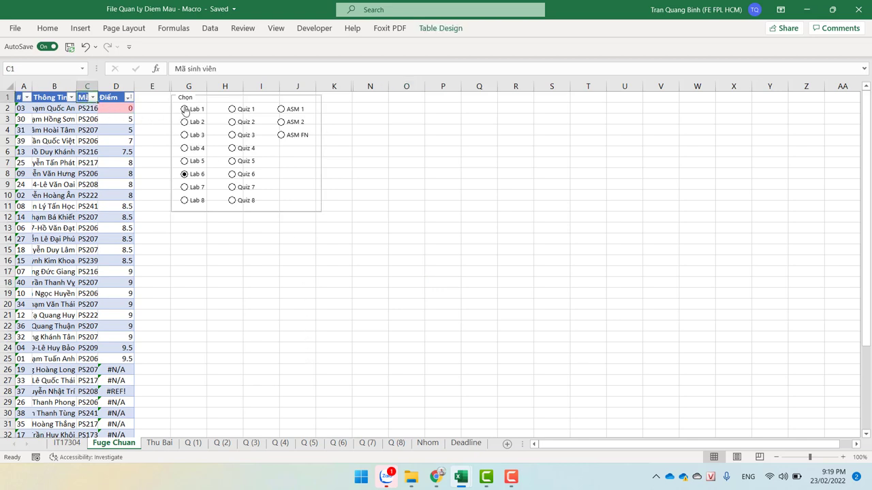
pyautogui.click(62, 442)
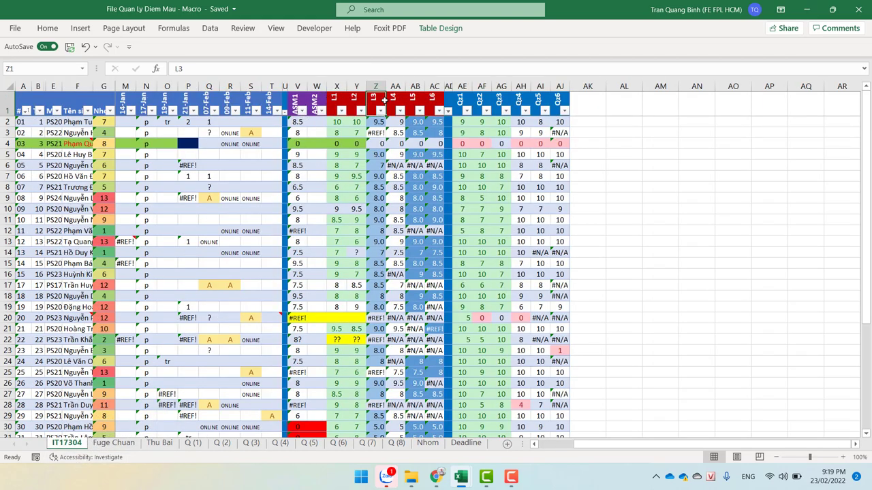
pyautogui.click(337, 102)
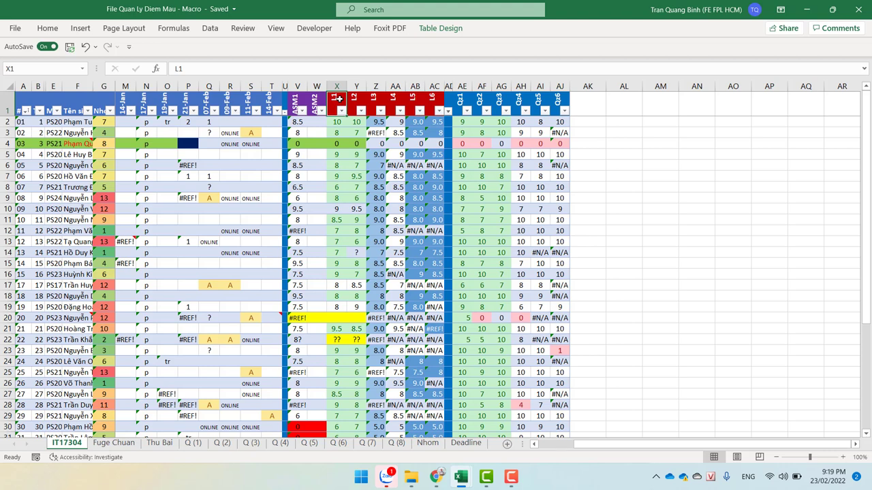
pyautogui.click(374, 100)
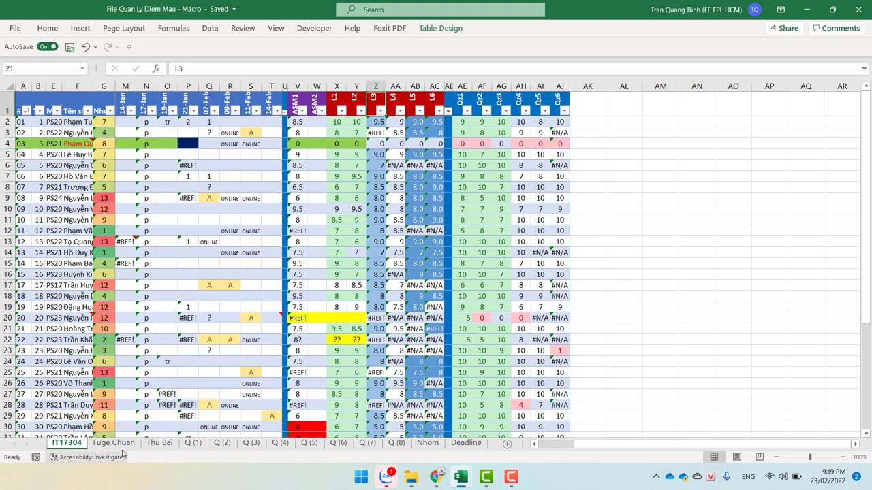
pyautogui.hotkey('alt', 'shift')
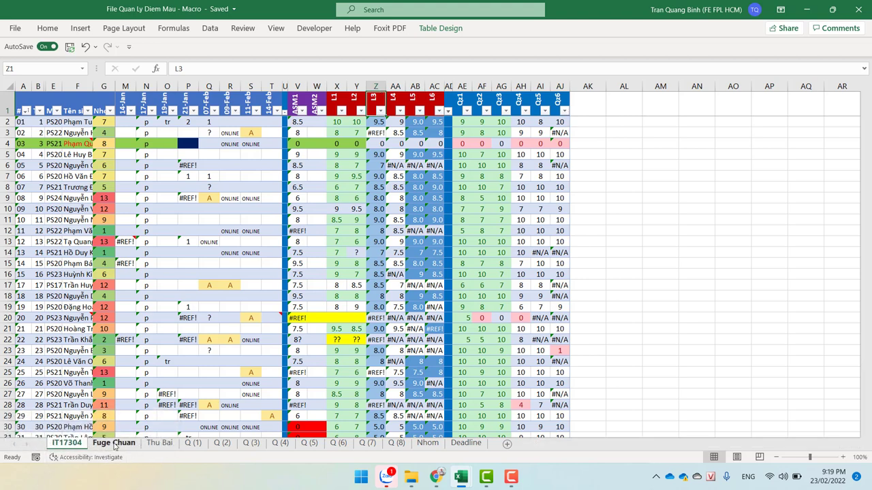
# On Fuge Chuan, select the Lab 1 through Lab 4 option buttons in turn, finishing on Lab 5
pyautogui.click(114, 444)
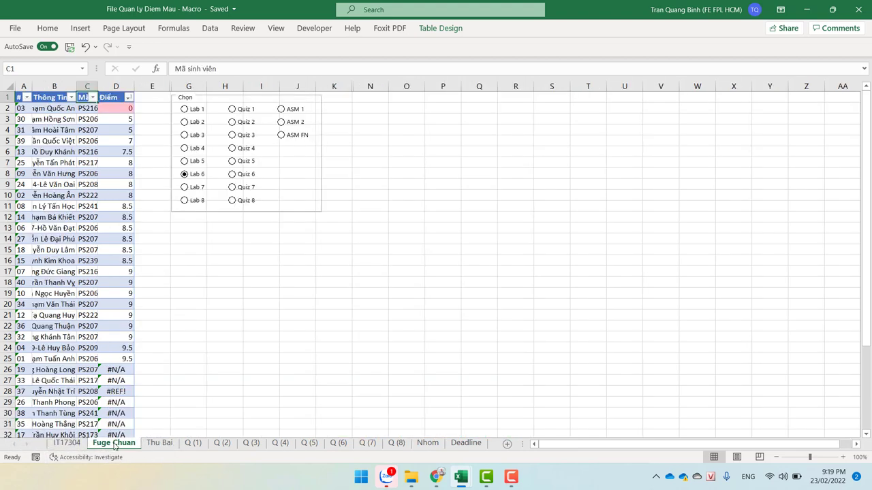
pyautogui.click(186, 112)
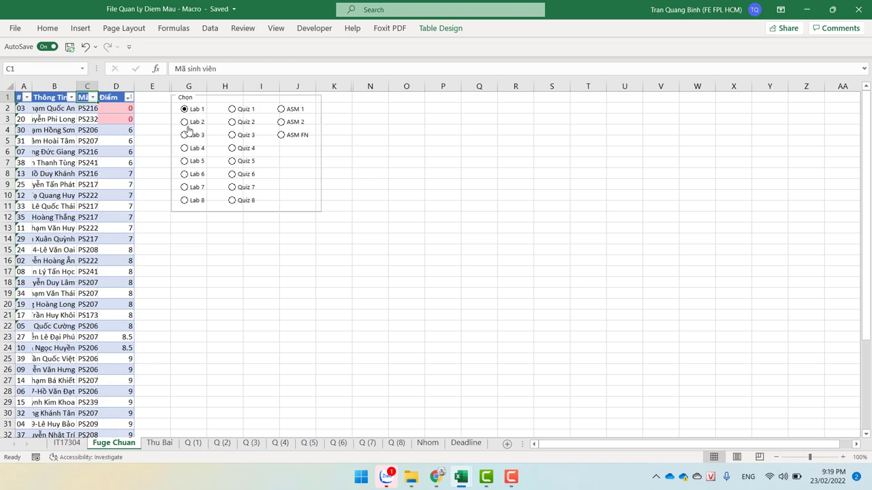
pyautogui.click(187, 127)
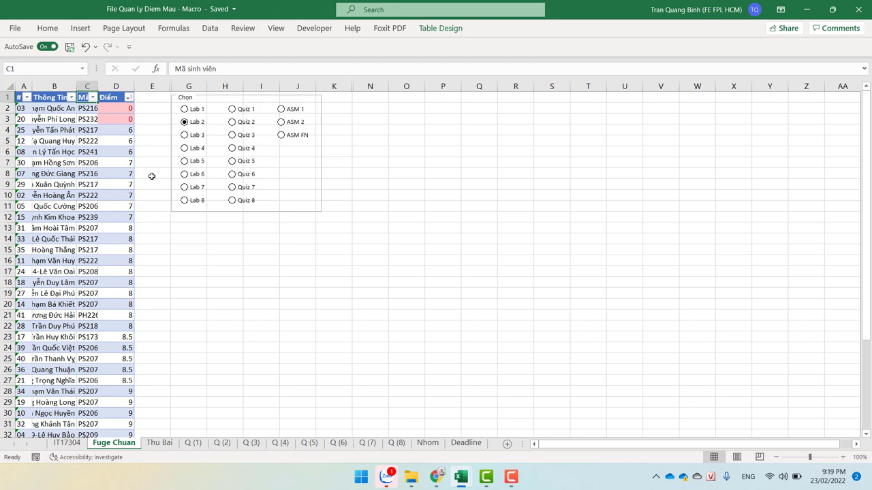
pyautogui.click(193, 138)
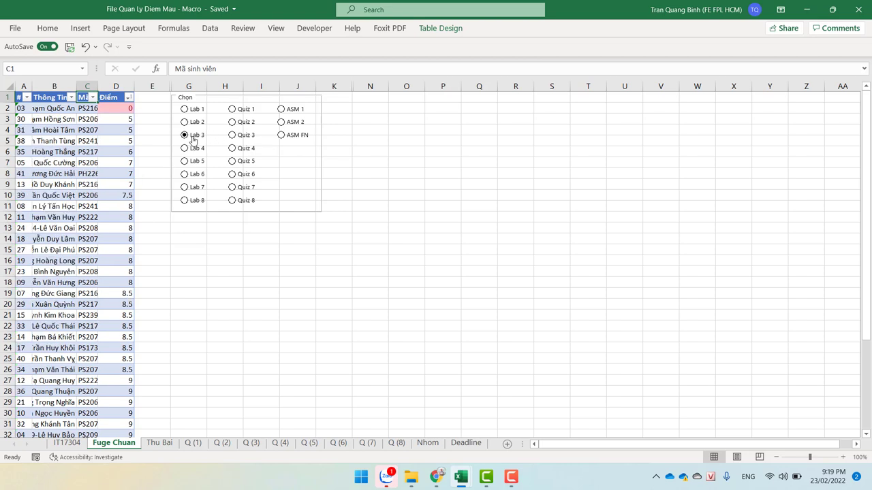
pyautogui.click(186, 149)
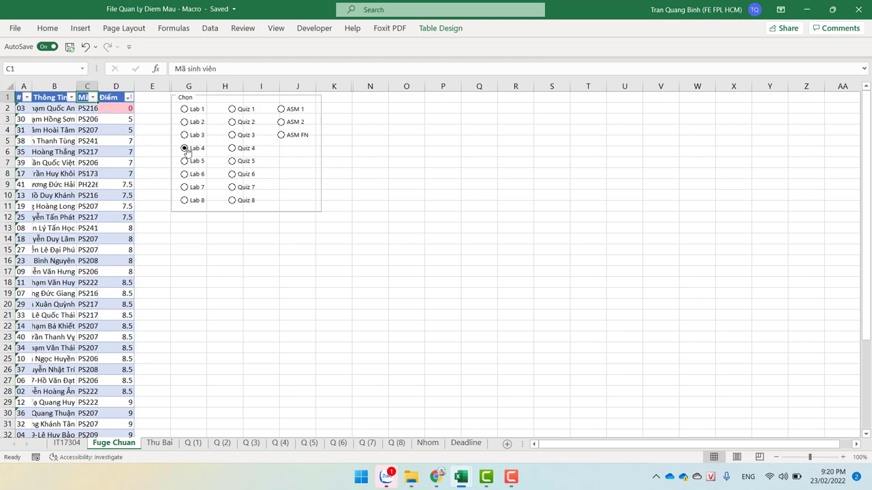
pyautogui.click(184, 162)
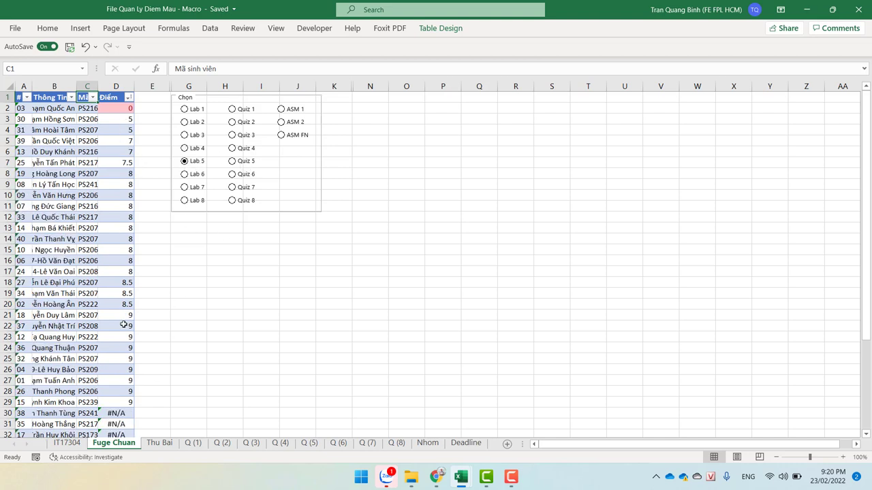
# Copy the student codes and Lab 5 scores in C3:D29, then go back to the IT17304 sheet
pyautogui.moveTo(126, 402); pyautogui.dragTo(92, 122)
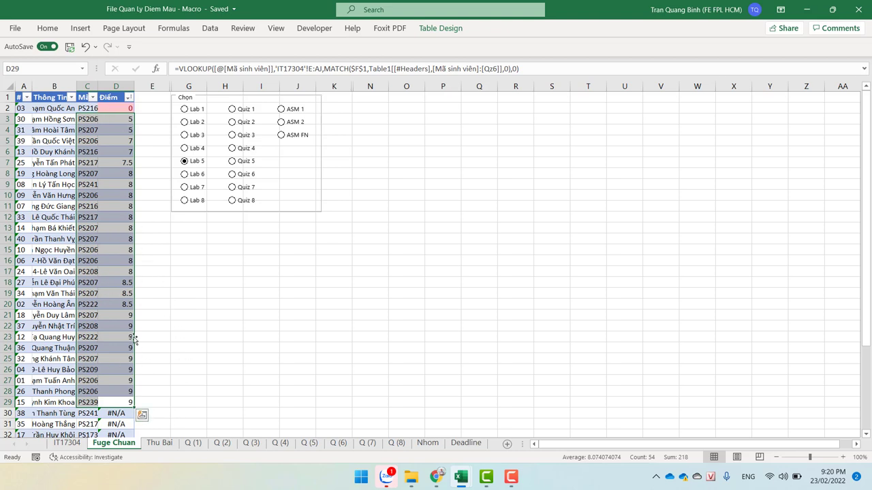
pyautogui.hotkey('ctrl', 'c')
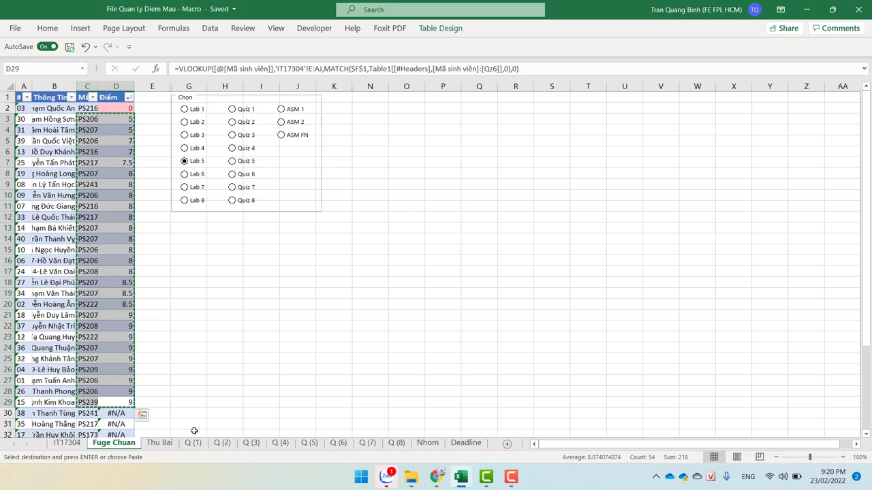
pyautogui.click(67, 442)
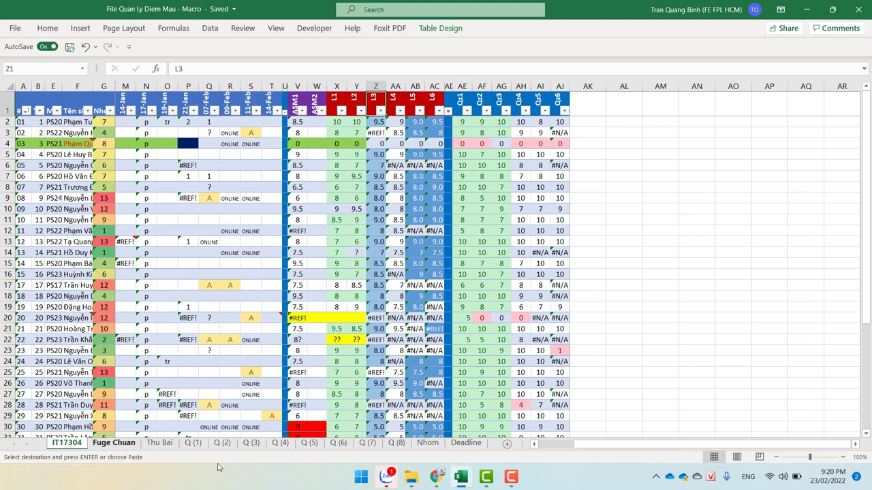
# Go back to the Fuge Chuan sheet with the C3:D29 copy still marked
pyautogui.click(109, 444)
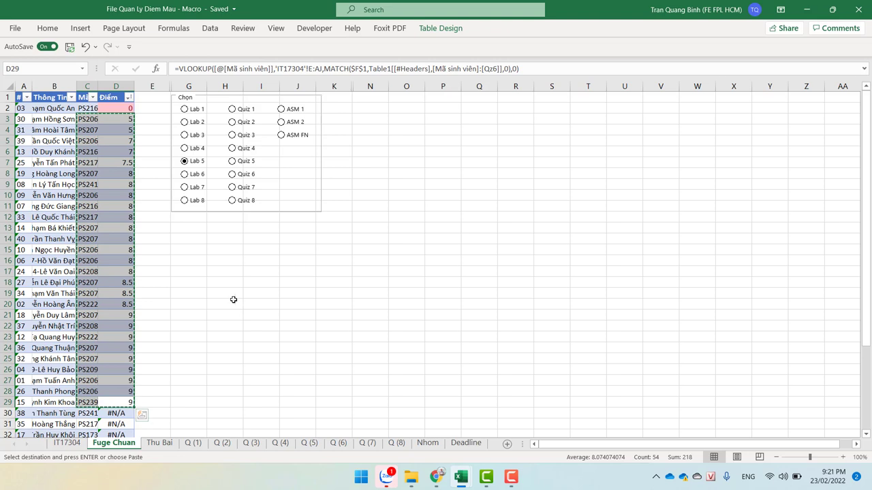
pyautogui.click(511, 476)
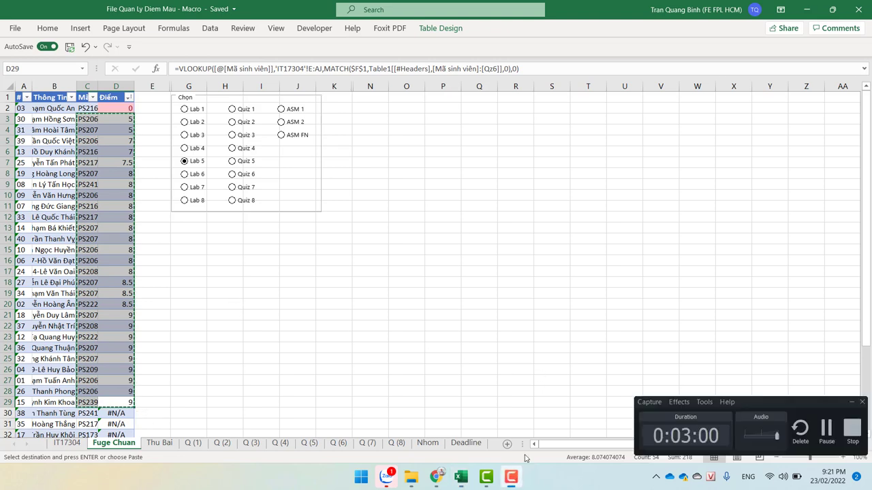